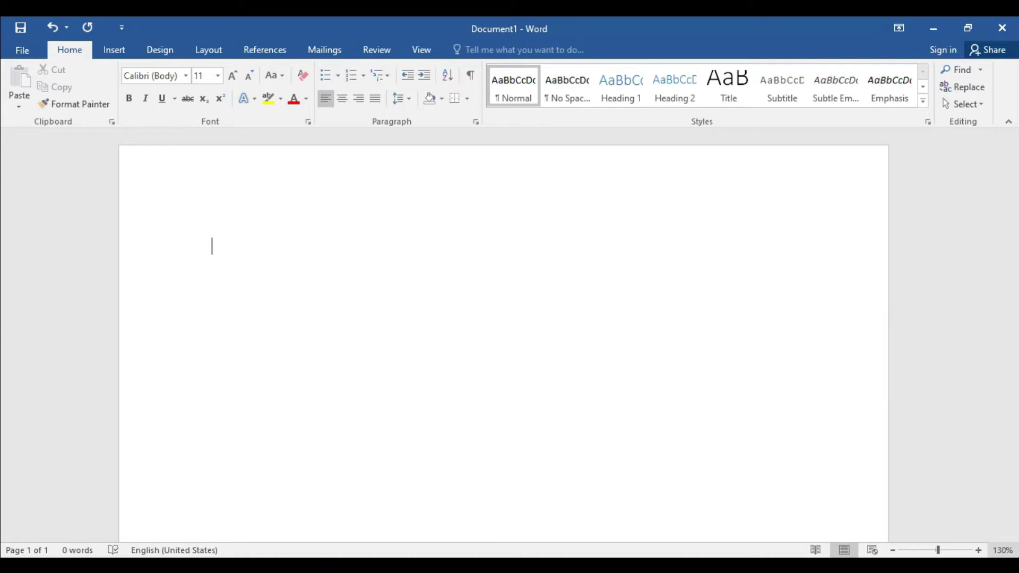
# - Type the heading 'Hardware', then 'Mouse' and 'Keyboard', each on its own line
pyautogui.write('Hardware')
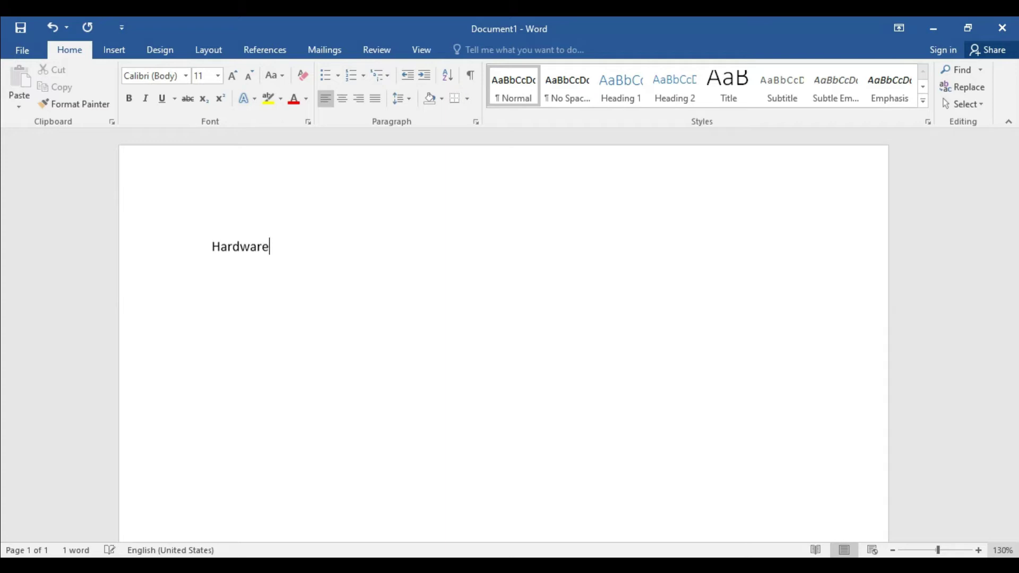
pyautogui.press('Return')
pyautogui.write('Mouse')
pyautogui.press('Return')
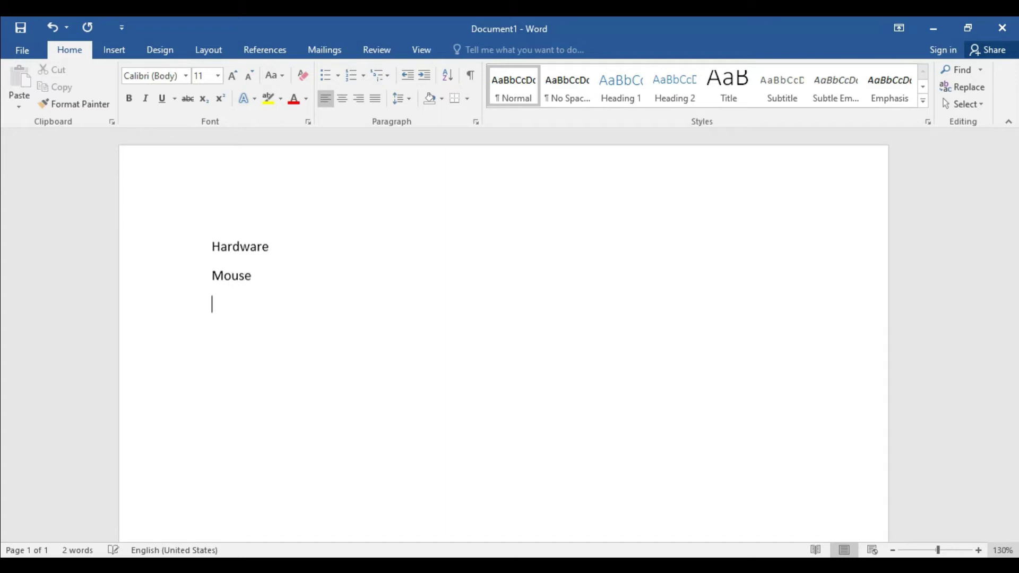
pyautogui.write('Keyboard')
pyautogui.press('Return')
# - Add 'Pen Drive', 'Modem', 'Cd' and 'Dvd' on separate lines, correcting the typo in Drive
pyautogui.write('Pen Drvi')
pyautogui.press('BackSpace')
pyautogui.press('BackSpace')
pyautogui.write('ive')
pyautogui.press('Return')
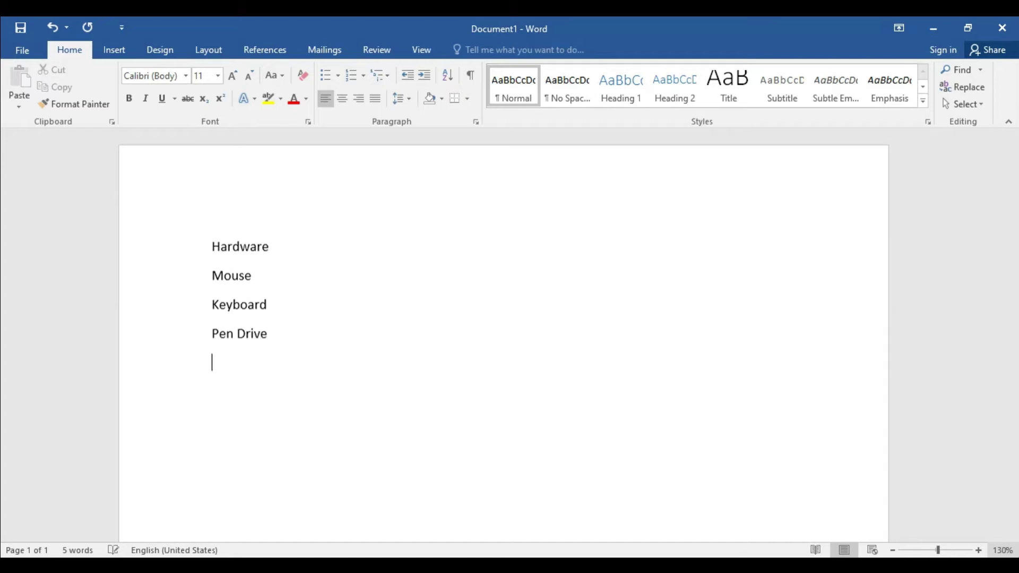
pyautogui.write('Modem')
pyautogui.press('Return')
pyautogui.write('Cd')
pyautogui.press('Return')
pyautogui.write('Dvd')
pyautogui.press('Return')
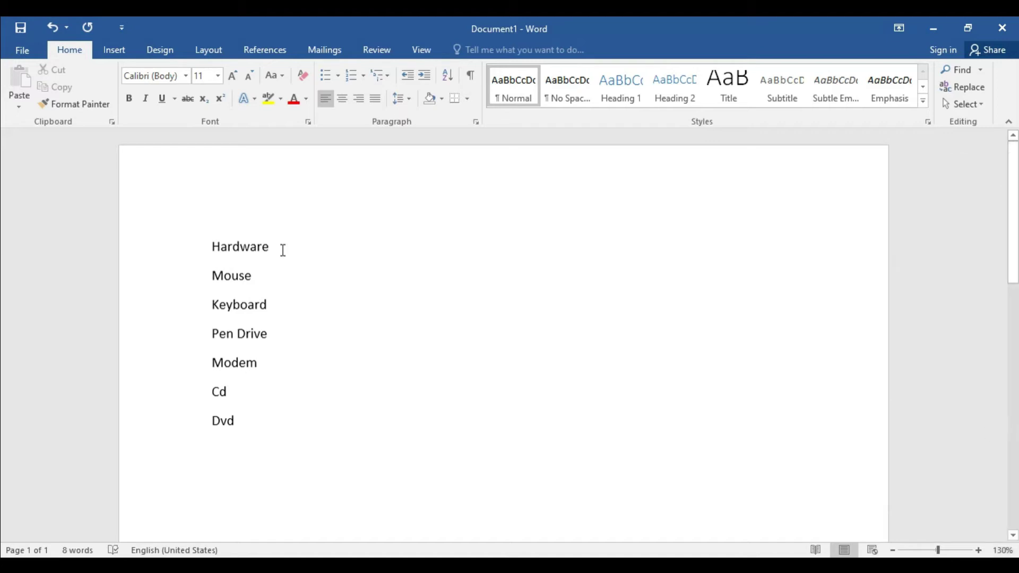
# - Select the six lines Mouse through Dvd and apply 1., 2., 3. numbering
pyautogui.click(200, 247)
pyautogui.click(323, 297)
pyautogui.moveTo(230, 419)
pyautogui.mouseDown()
pyautogui.moveTo(209, 323)
pyautogui.moveTo(215, 286)
pyautogui.mouseUp()
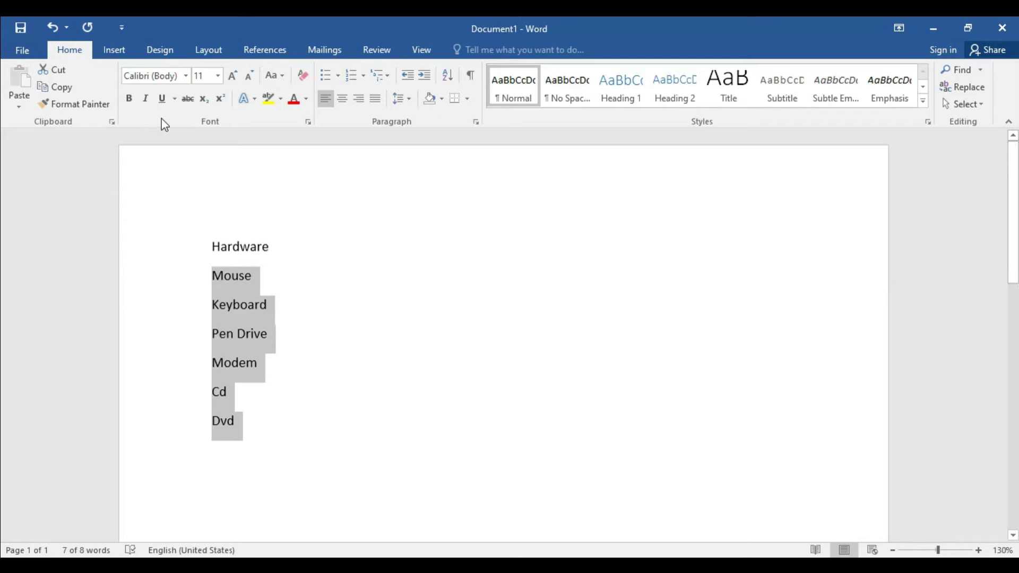
pyautogui.click(73, 53)
pyautogui.click(350, 77)
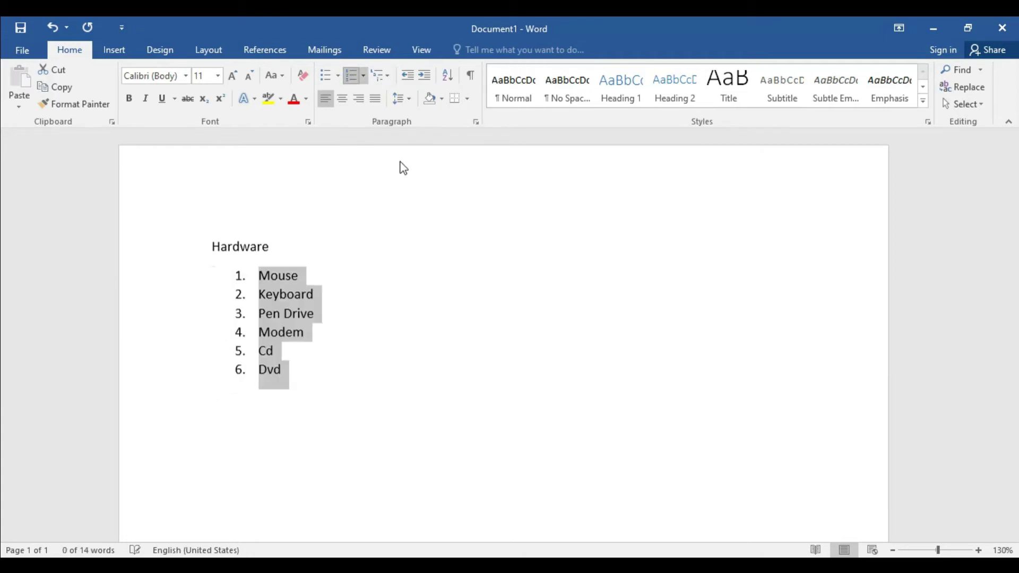
pyautogui.click(426, 397)
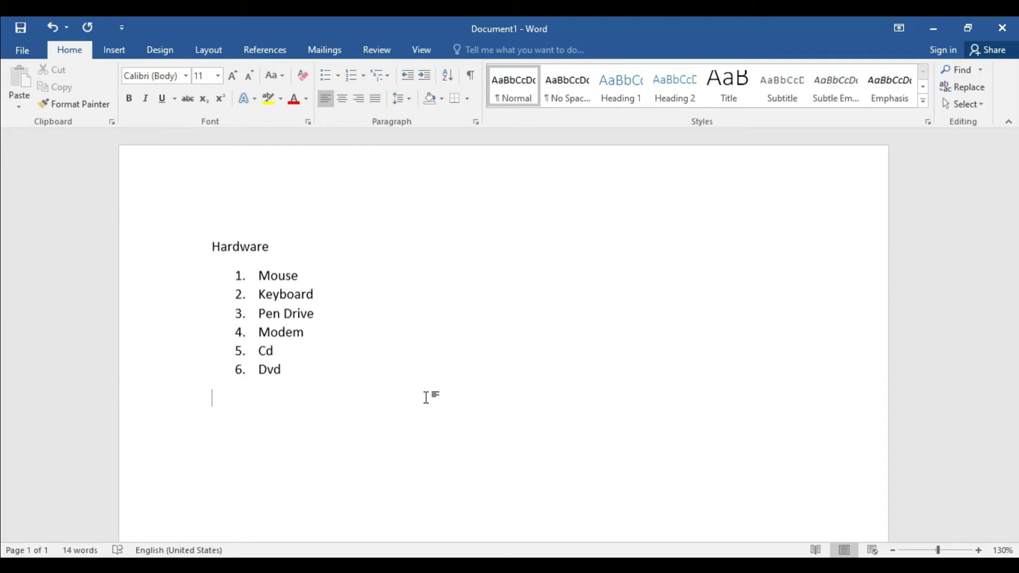
# - Try A. B. C. lettering on the list, then switch it to lowercase roman numerals i. ii. iii
pyautogui.moveTo(302, 378); pyautogui.dragTo(259, 274)
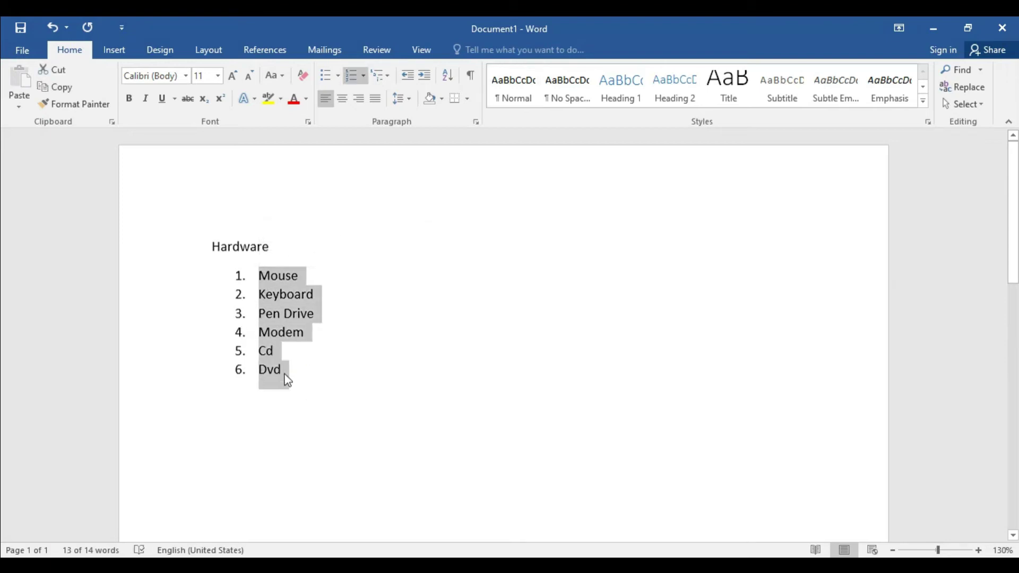
pyautogui.click(364, 77)
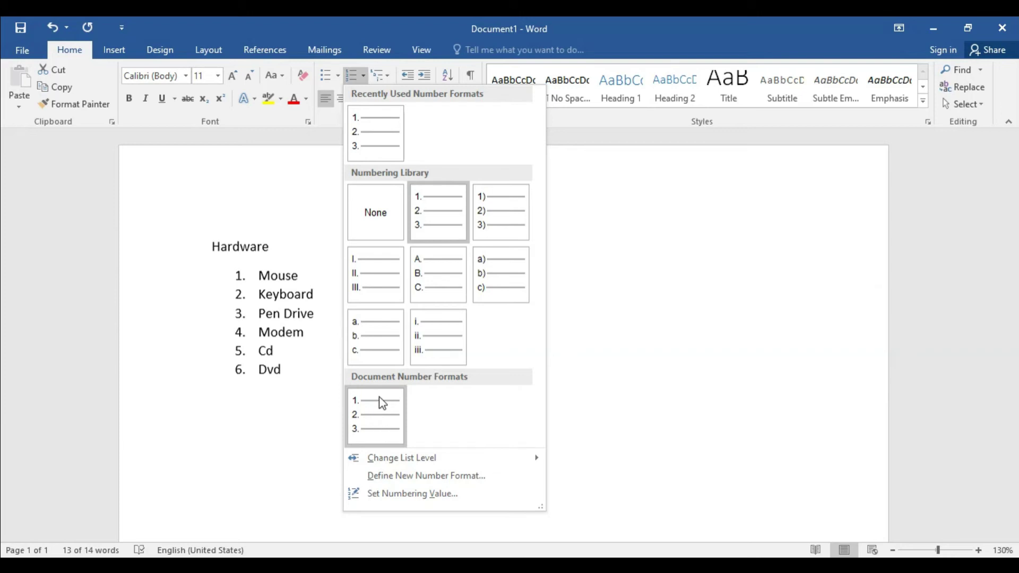
pyautogui.click(431, 272)
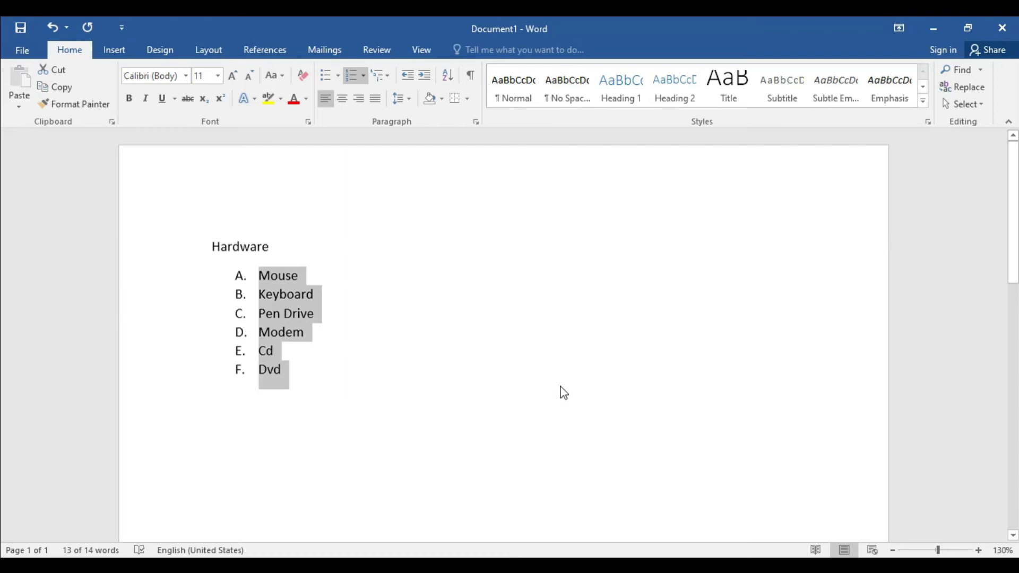
pyautogui.click(363, 76)
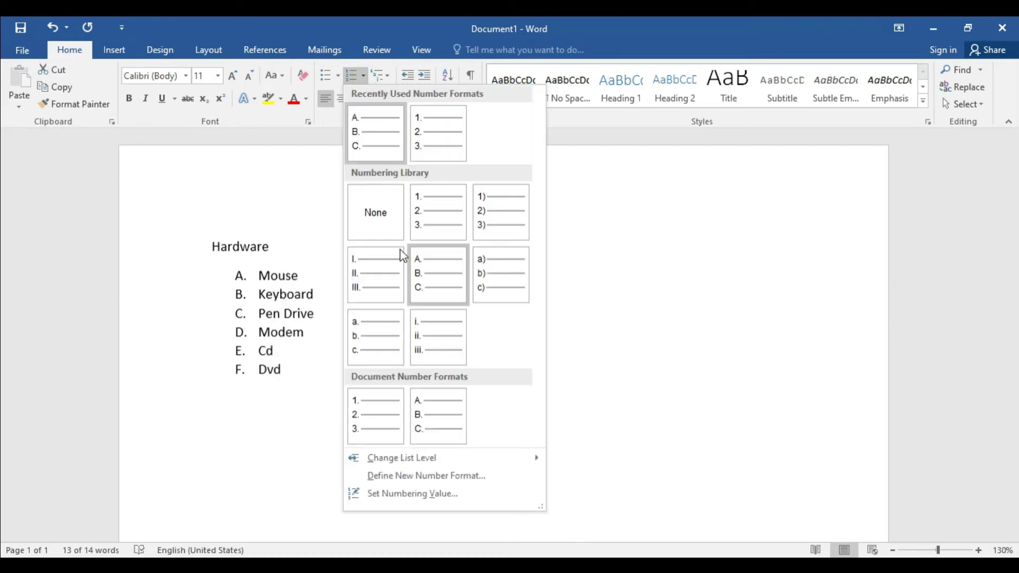
pyautogui.click(435, 347)
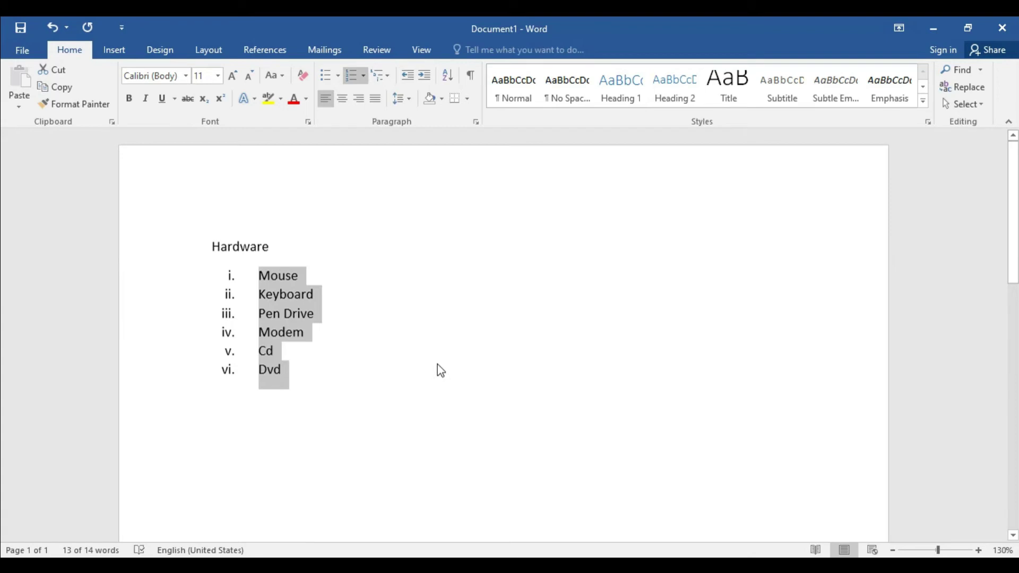
pyautogui.click(363, 76)
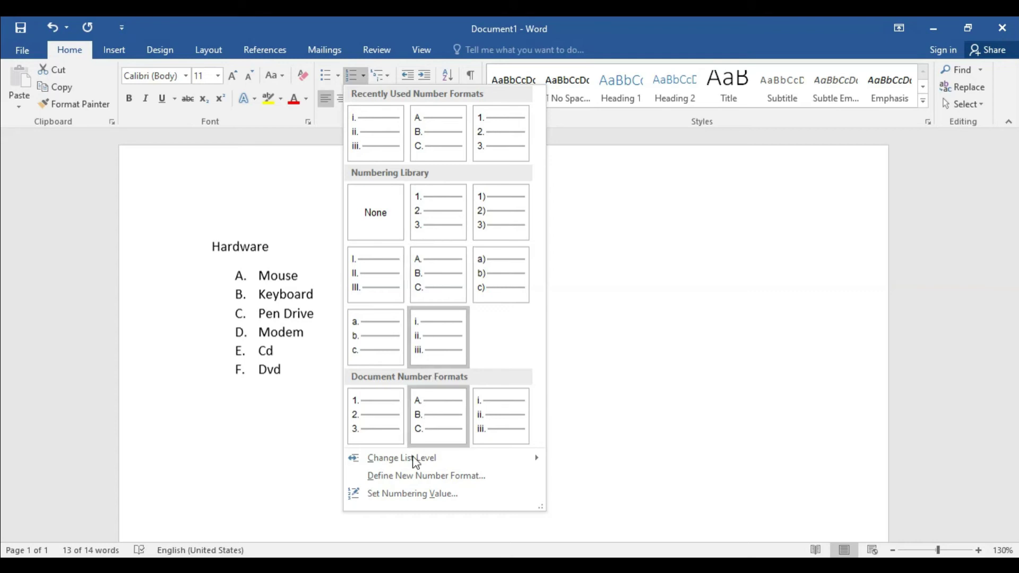
# - Preview the 1st, 2nd, 3rd and One, Two, Three styles in Define New Number Format, then close it unapplied
pyautogui.click(440, 476)
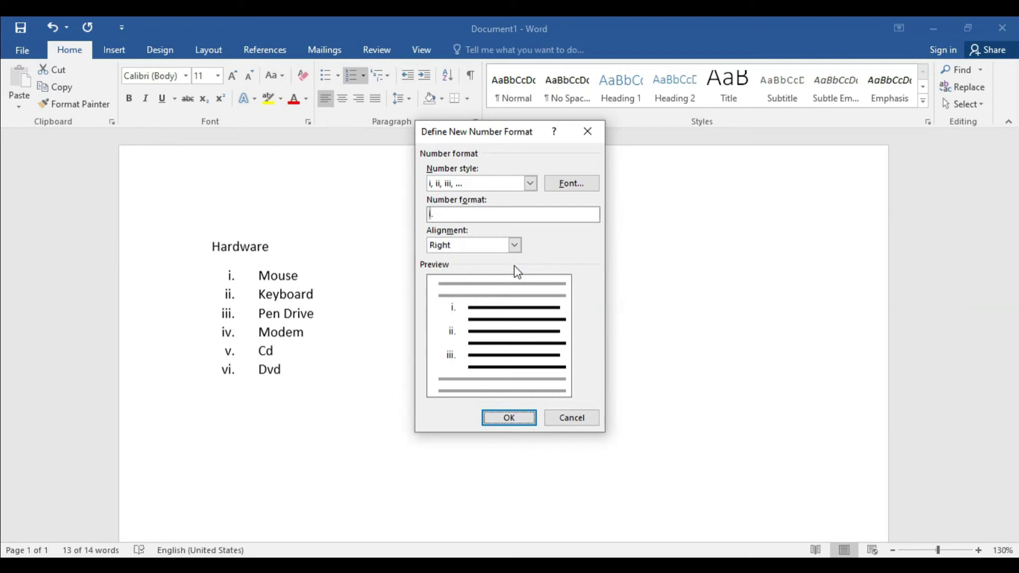
pyautogui.click(530, 183)
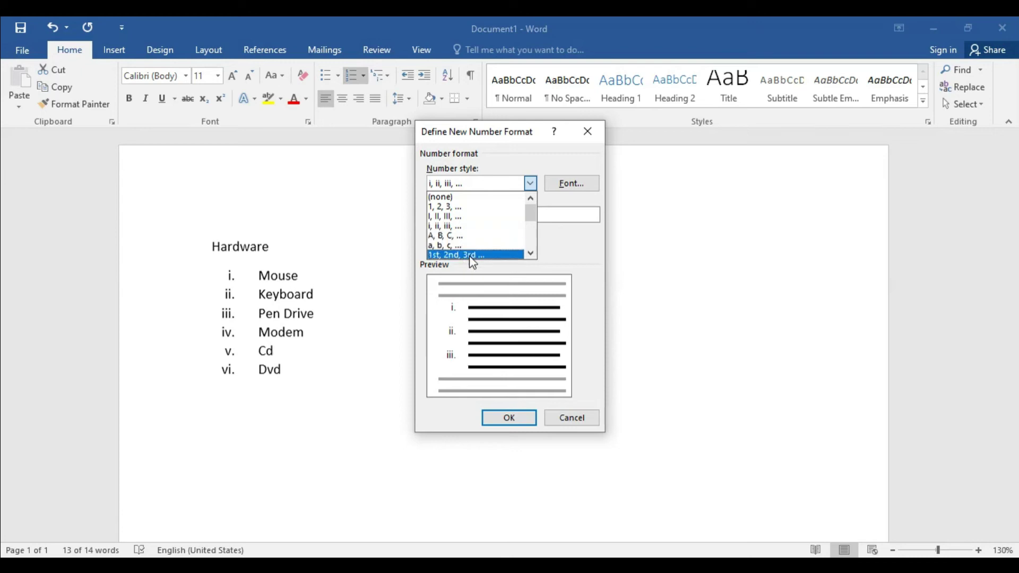
pyautogui.click(489, 255)
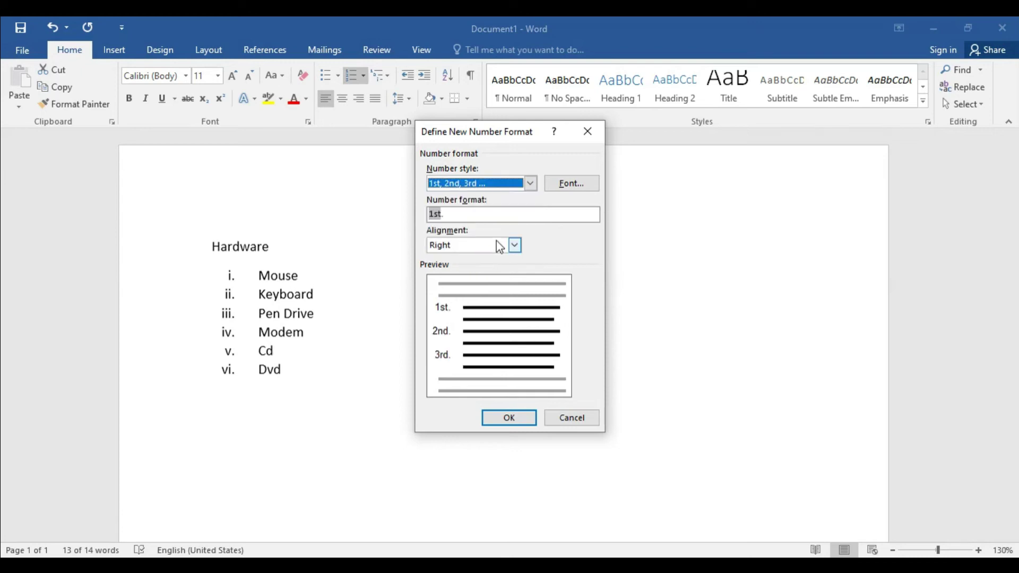
pyautogui.click(530, 184)
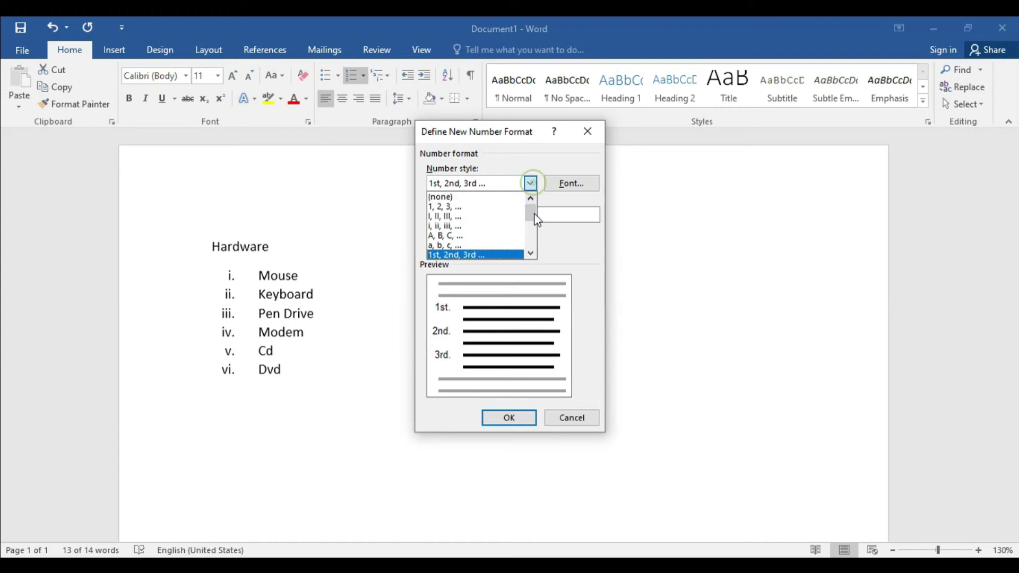
pyautogui.scroll(-1, 534, 222)
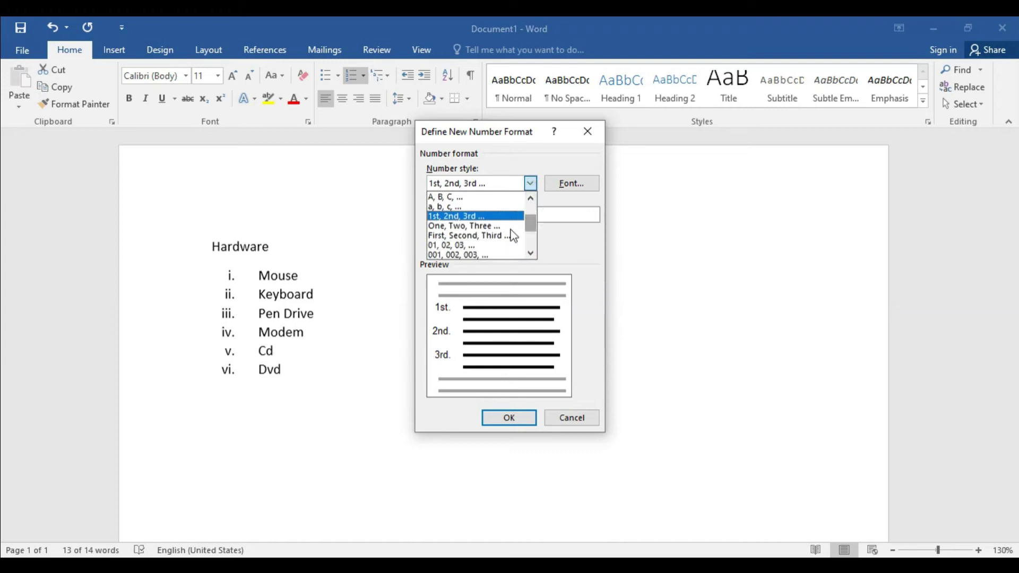
pyautogui.click(469, 229)
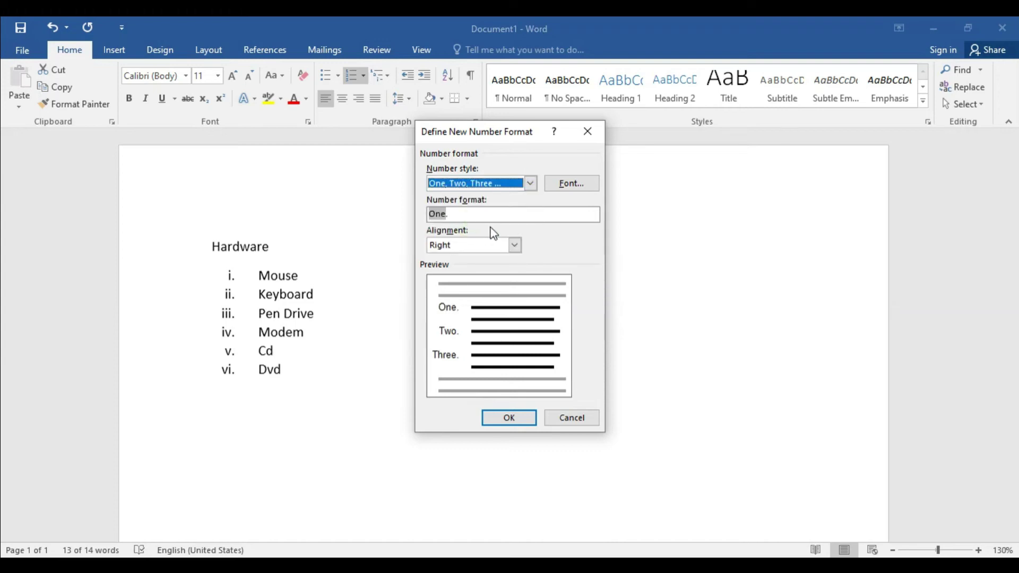
pyautogui.click(529, 183)
pyautogui.moveTo(529, 227); pyautogui.dragTo(531, 248)
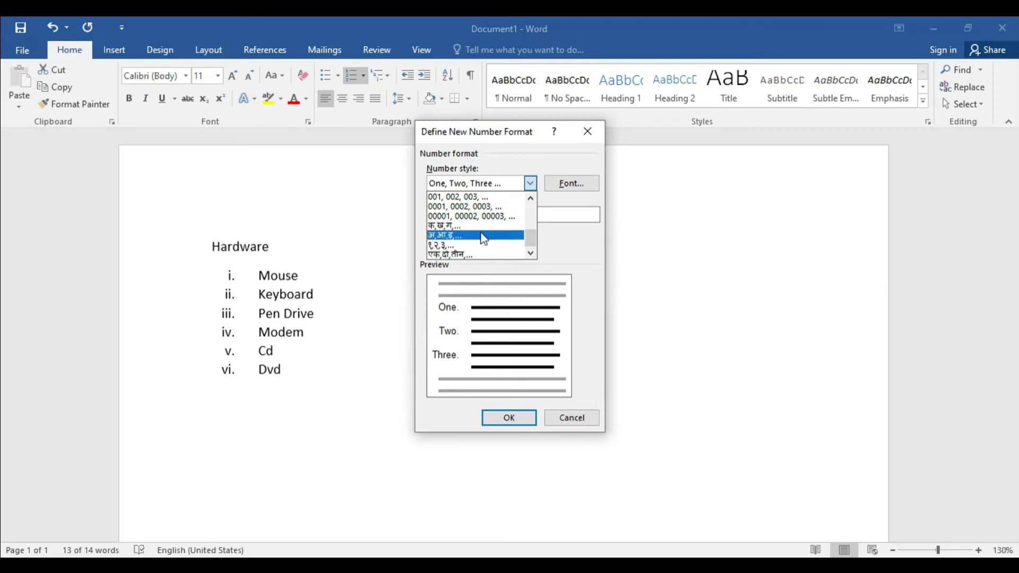
pyautogui.moveTo(536, 242); pyautogui.dragTo(543, 202)
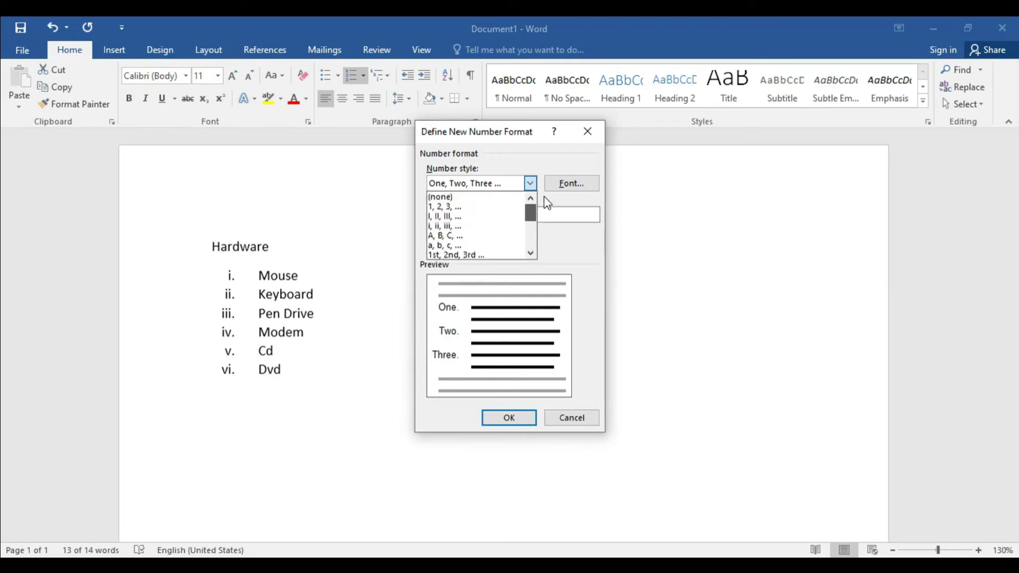
pyautogui.click(591, 134)
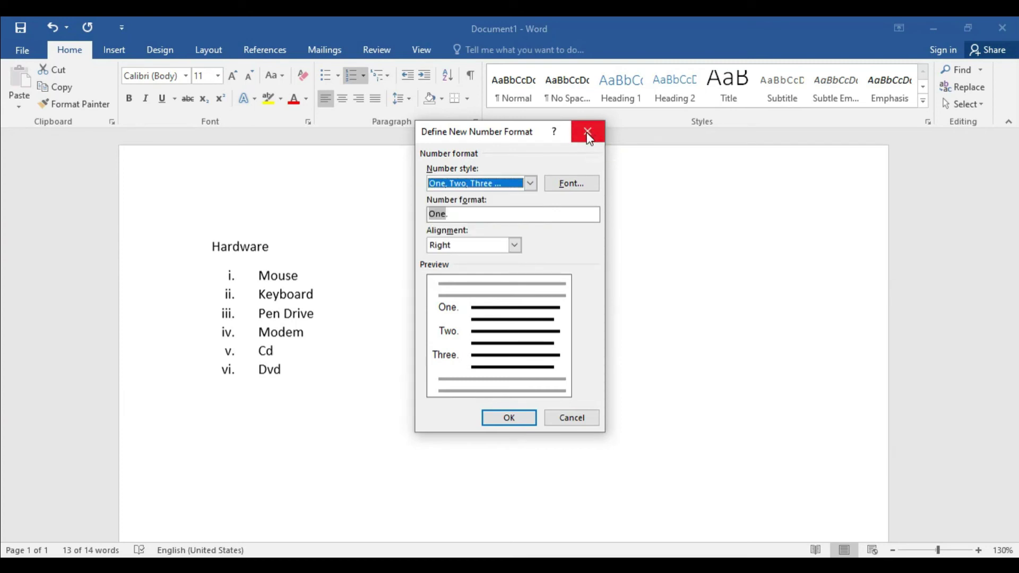
pyautogui.click(588, 134)
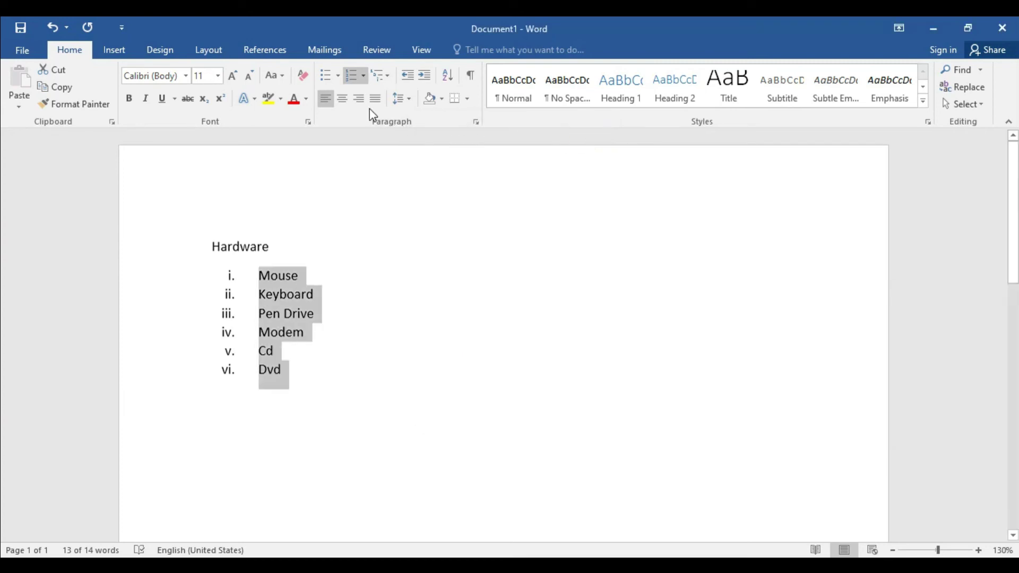
# - Start a new custom number format and choose the 1st, 2nd, 3rd number style
pyautogui.click(363, 77)
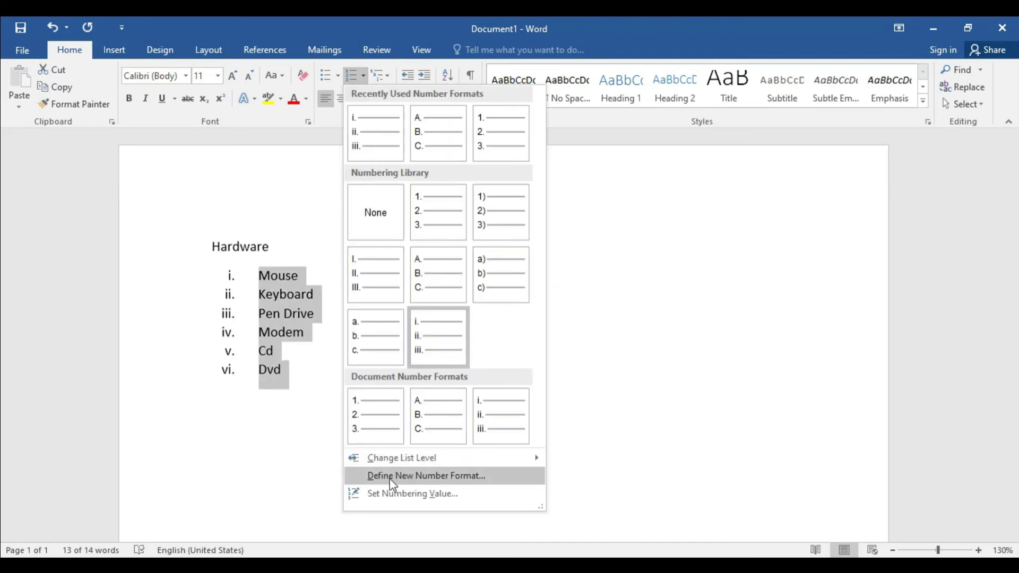
pyautogui.click(423, 476)
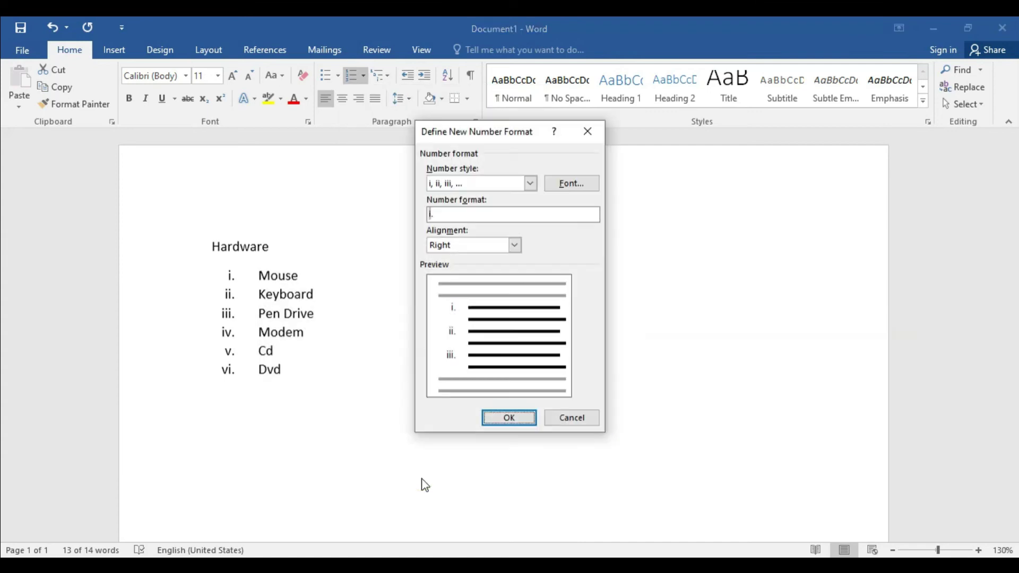
pyautogui.click(531, 186)
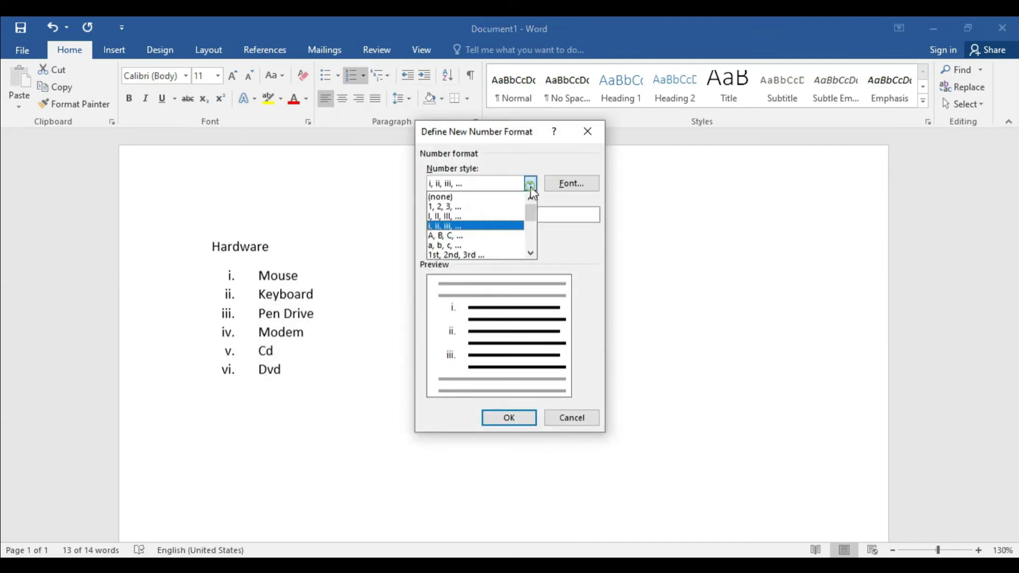
pyautogui.scroll(-1, 509, 243)
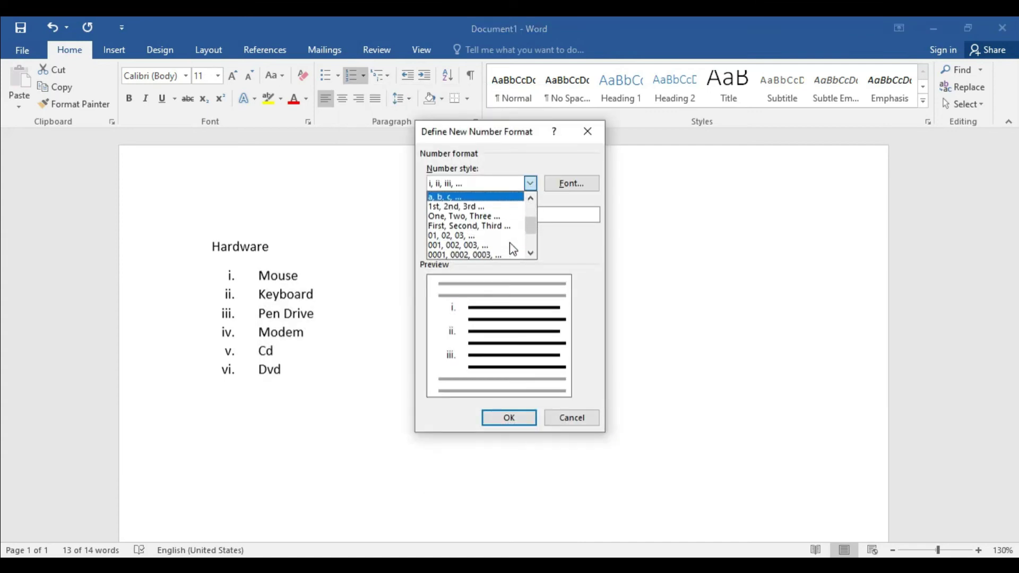
pyautogui.scroll(-1, 482, 250)
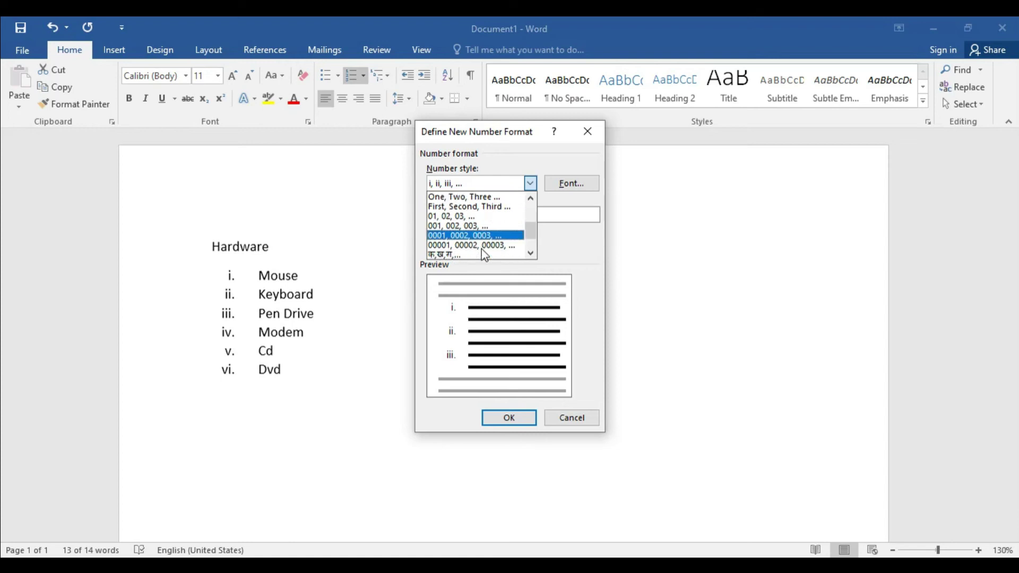
pyautogui.scroll(-1, 484, 255)
pyautogui.scroll(1, 484, 255)
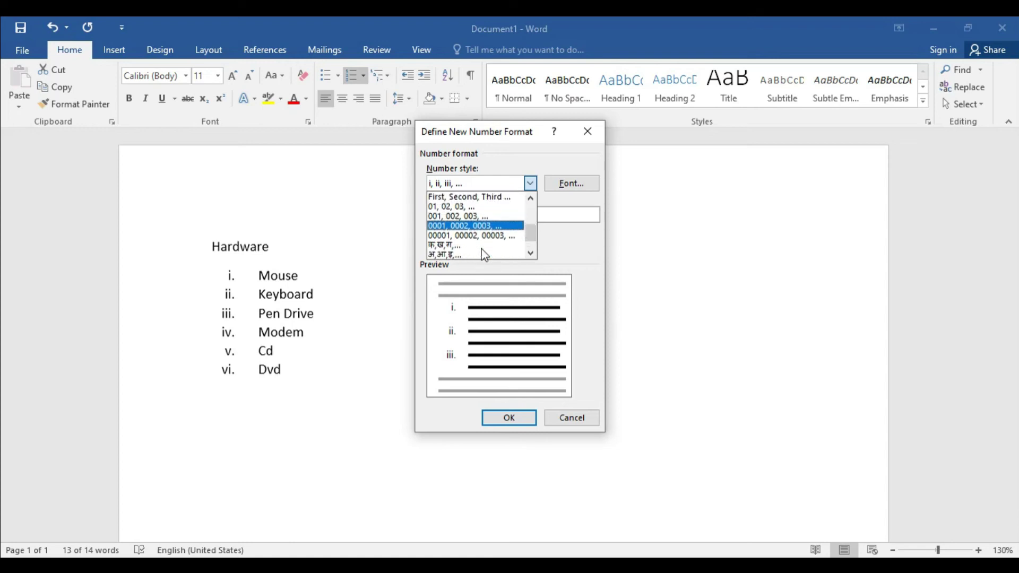
pyautogui.scroll(2, 483, 252)
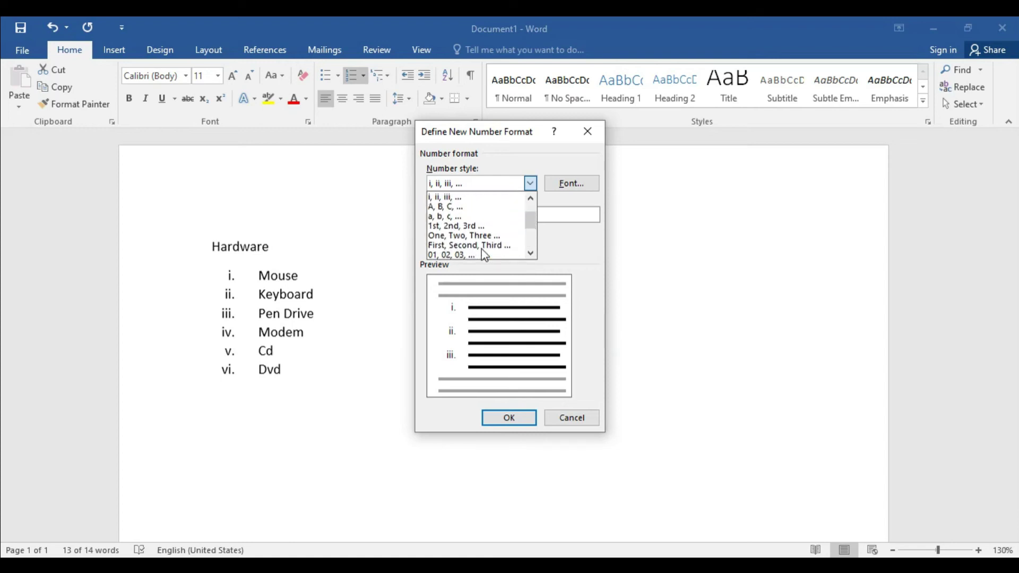
pyautogui.click(458, 227)
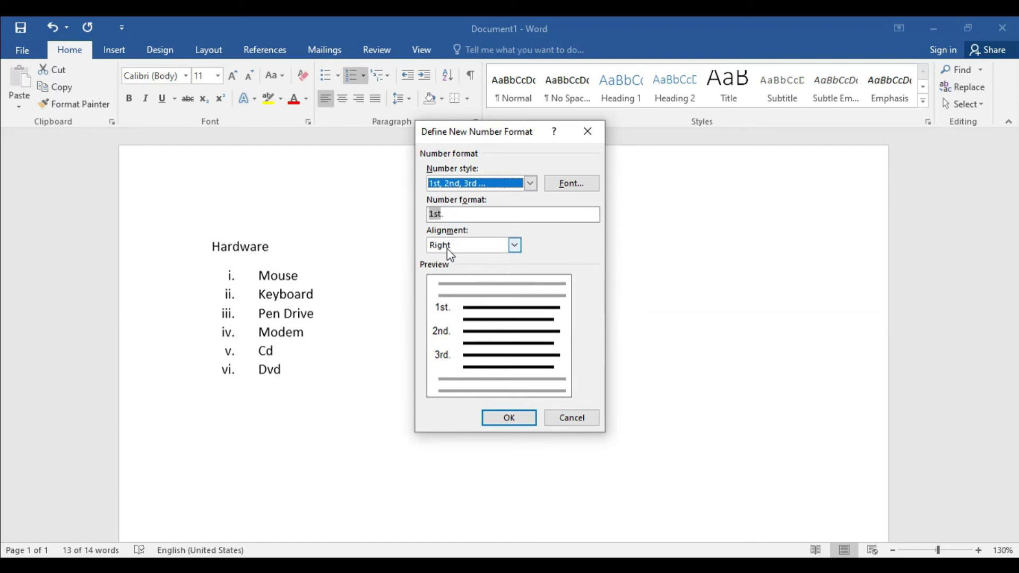
# - Try Left and Centered number alignment, then set it back to Right
pyautogui.click(513, 245)
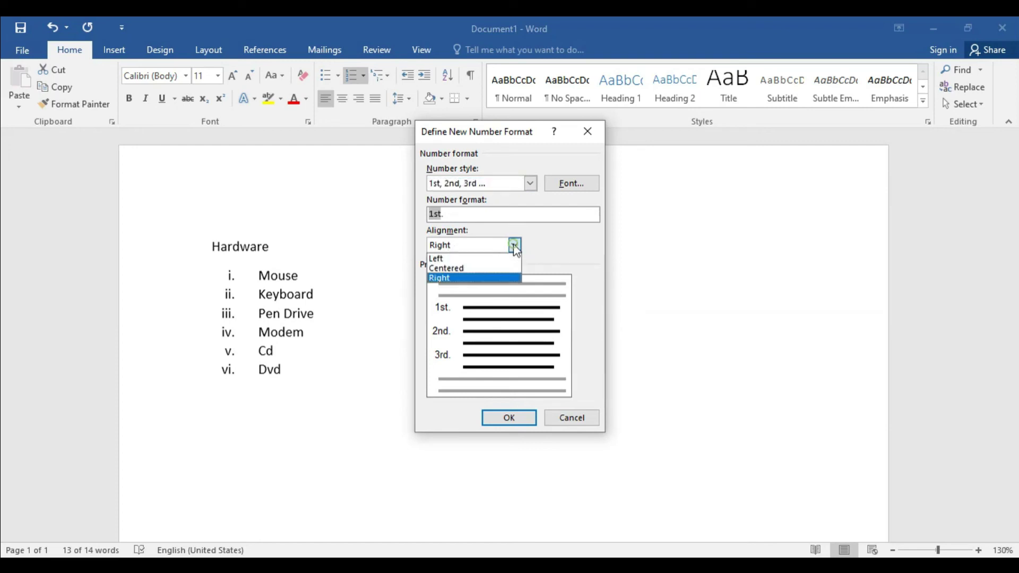
pyautogui.click(459, 258)
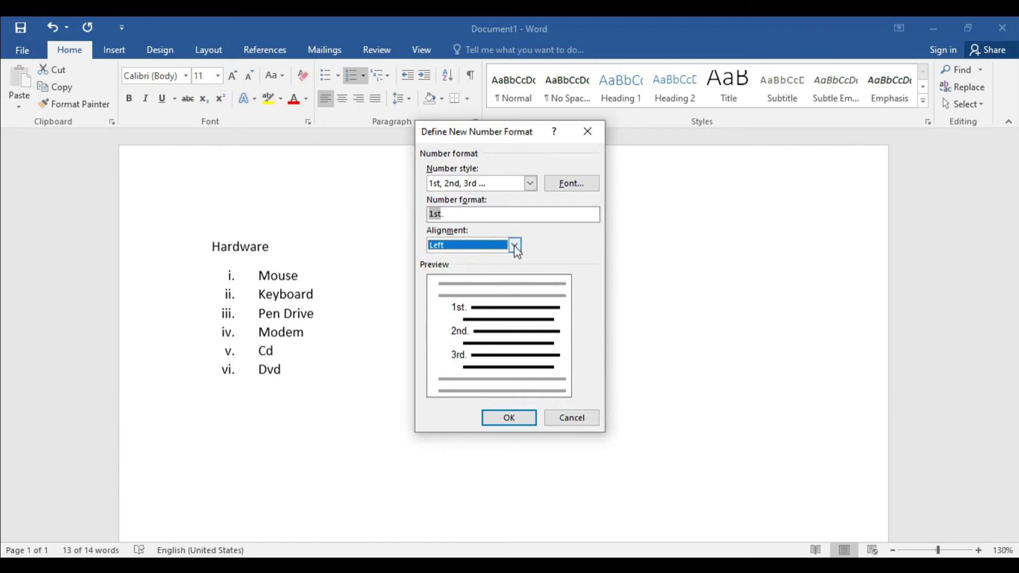
pyautogui.click(515, 246)
pyautogui.click(480, 268)
pyautogui.click(515, 246)
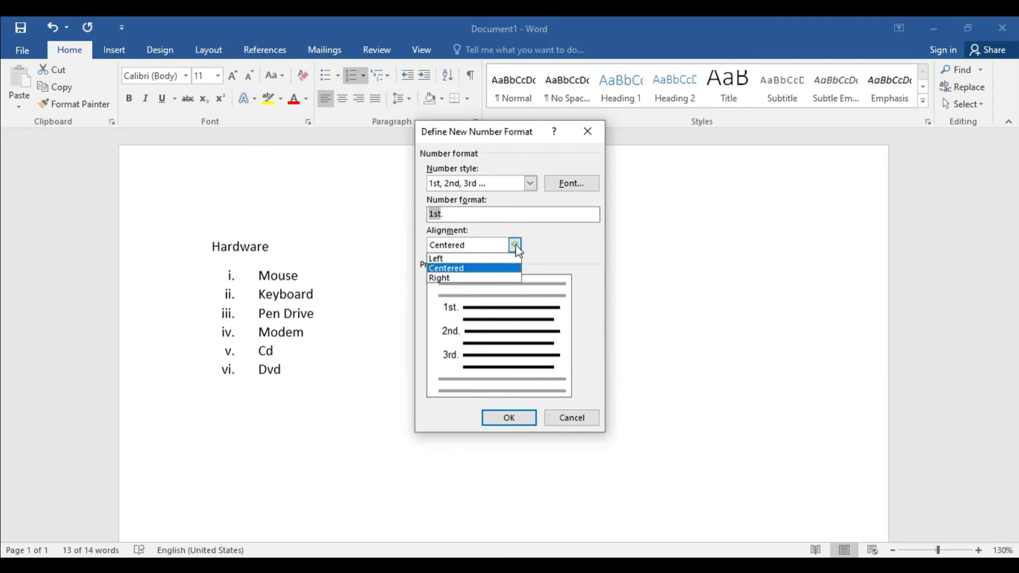
pyautogui.click(471, 278)
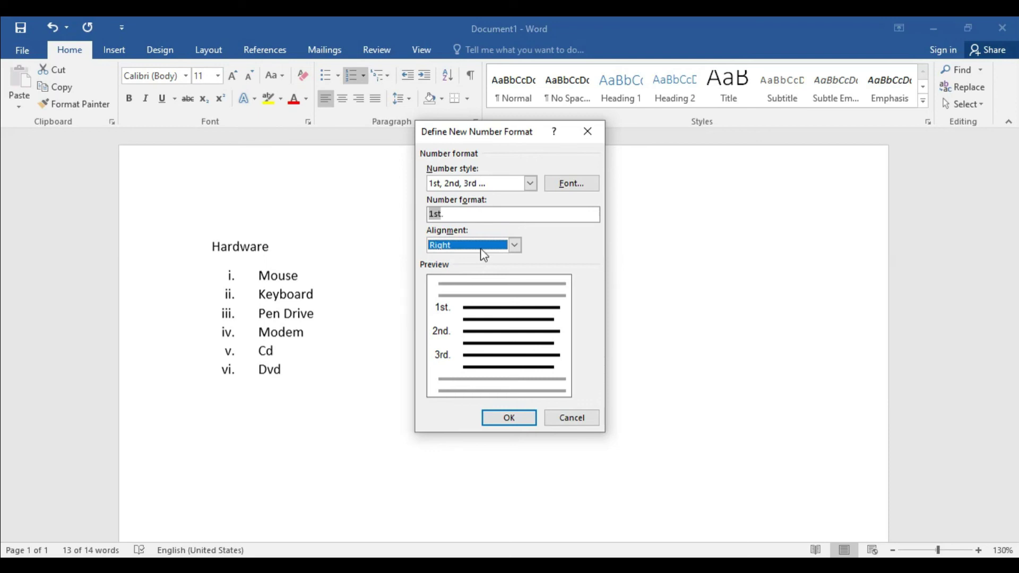
# - Briefly try the A, B, C style, then reselect 1st, 2nd, 3rd and apply the ordinal format
pyautogui.click(529, 183)
pyautogui.click(465, 206)
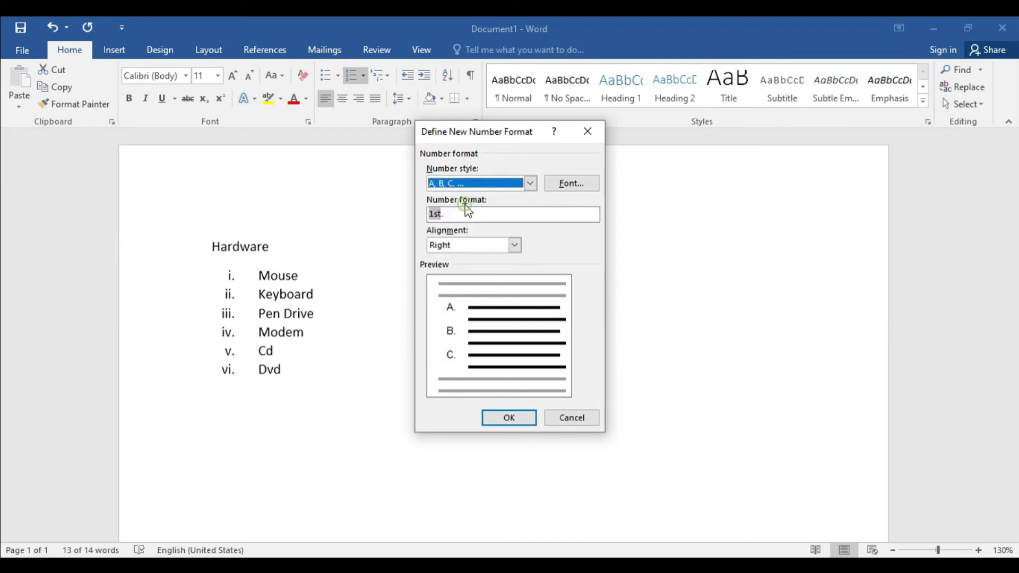
pyautogui.click(529, 184)
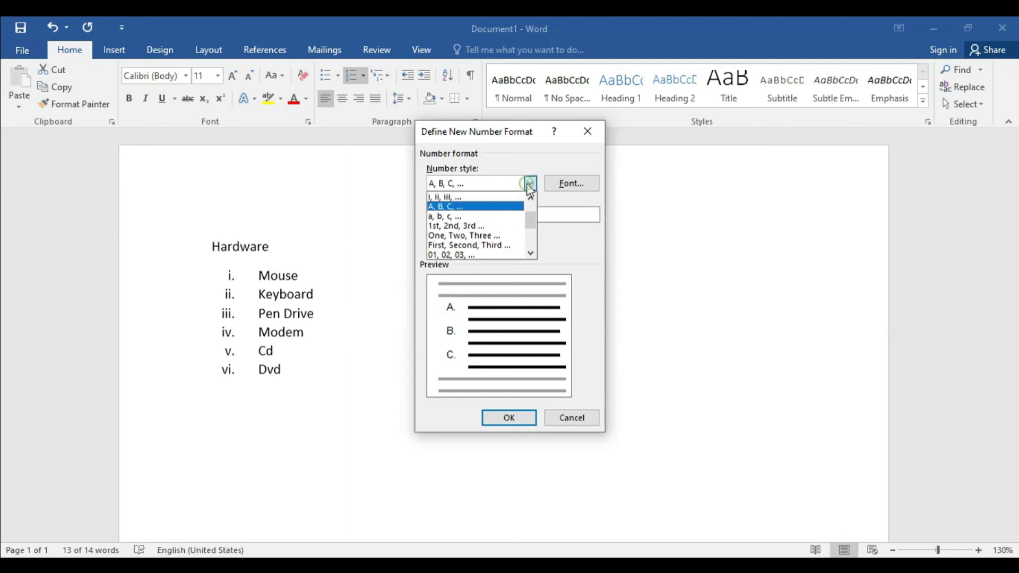
pyautogui.click(489, 227)
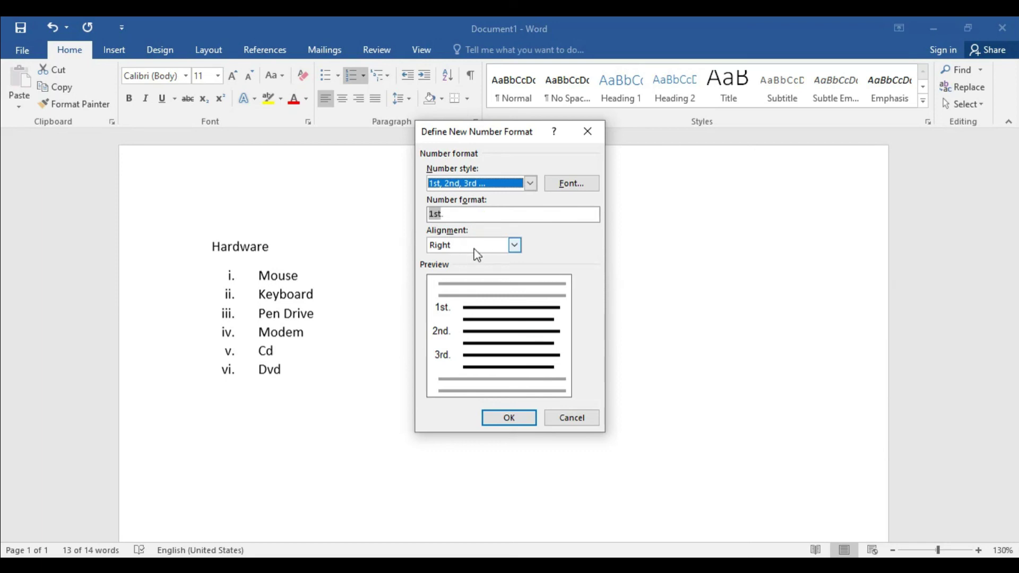
pyautogui.click(516, 419)
pyautogui.click(516, 423)
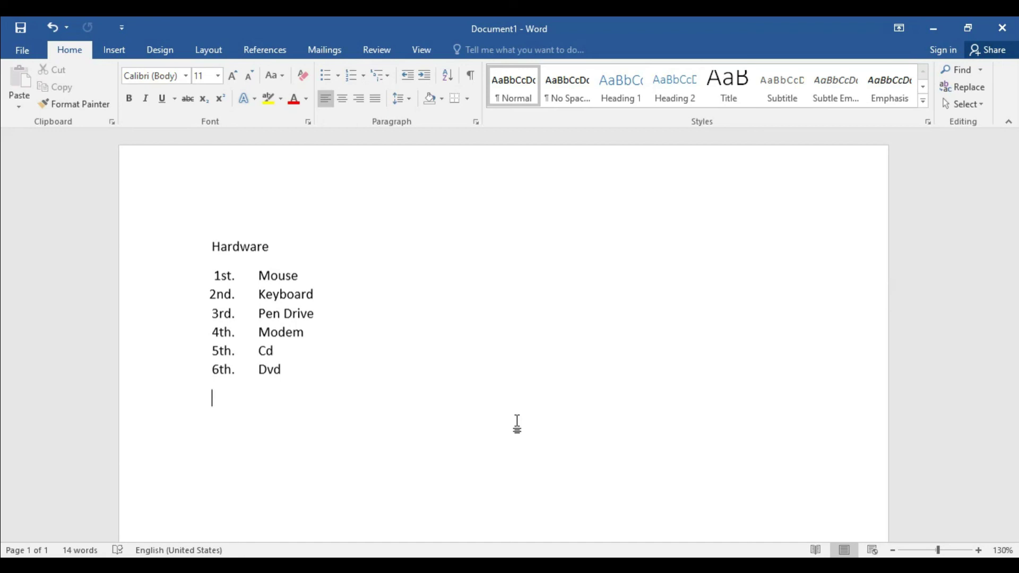
# - Select the list and apply a custom number format using the Devanagari क, ख, ग style
pyautogui.moveTo(291, 371)
pyautogui.mouseDown()
pyautogui.moveTo(223, 285)
pyautogui.moveTo(233, 278)
pyautogui.mouseUp()
pyautogui.click(363, 75)
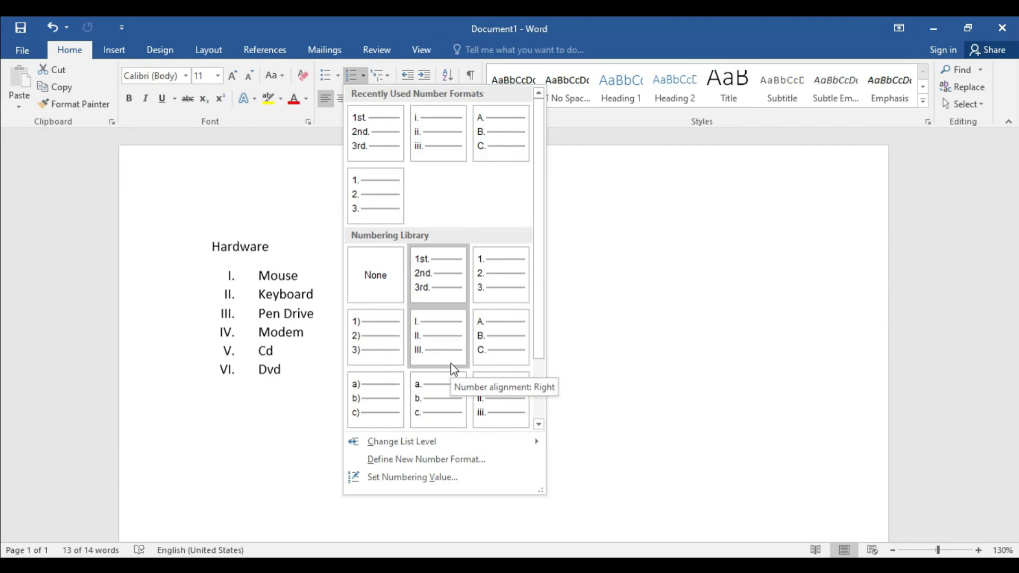
pyautogui.click(420, 460)
pyautogui.click(530, 184)
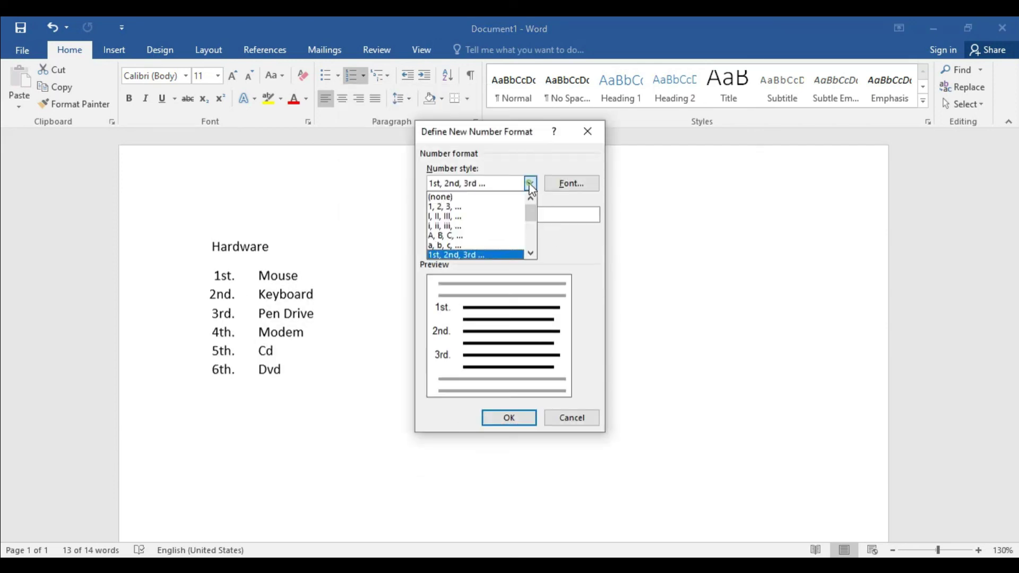
pyautogui.scroll(-1, 480, 228)
pyautogui.scroll(-1, 493, 233)
pyautogui.scroll(-1, 483, 253)
pyautogui.scroll(-1, 482, 252)
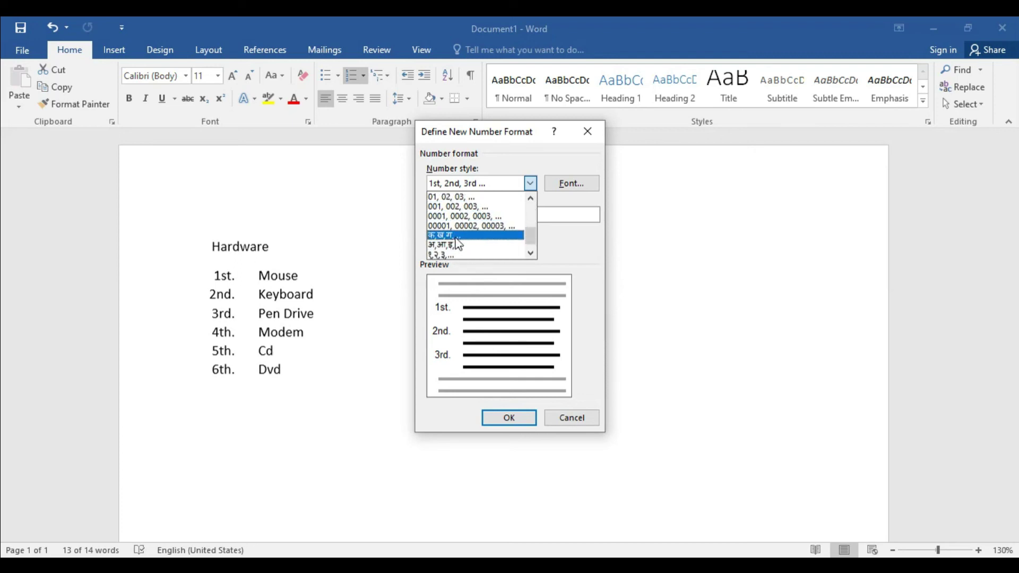
pyautogui.click(457, 236)
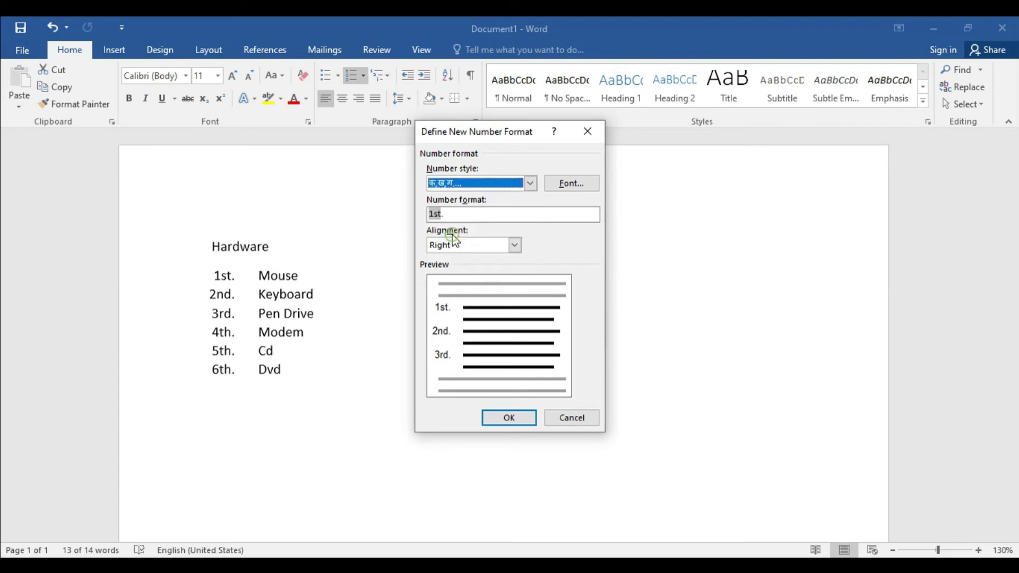
pyautogui.click(507, 418)
pyautogui.click(507, 423)
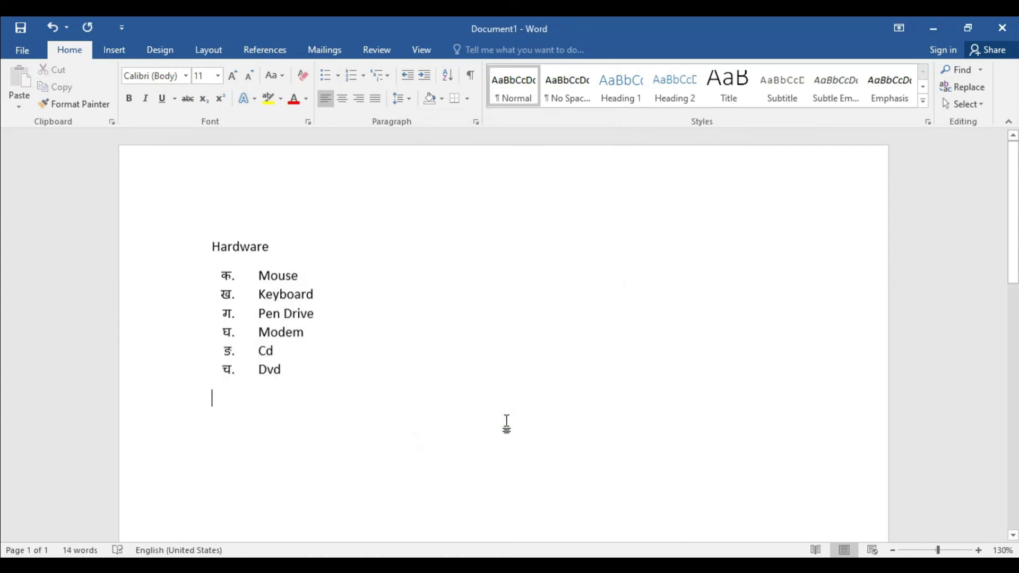